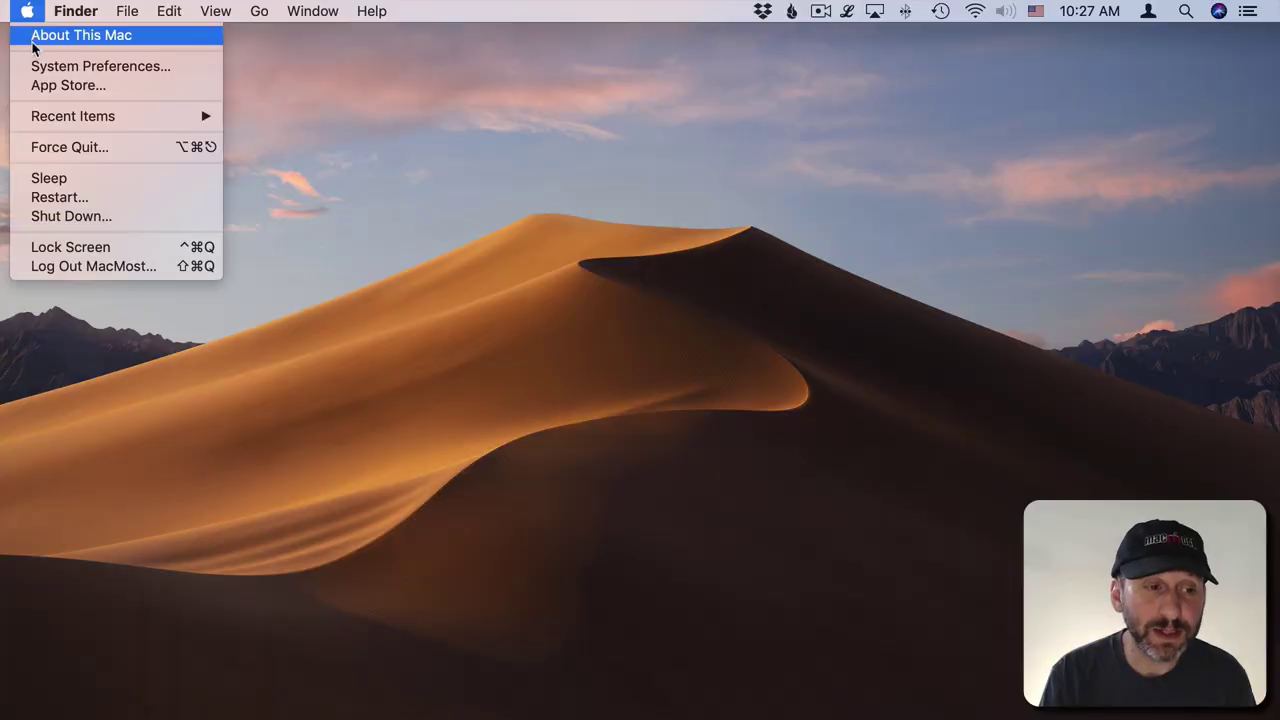
Step: Open the Keyboard section of System Preferences and view its Mission Control shortcuts
left_click(36, 65)
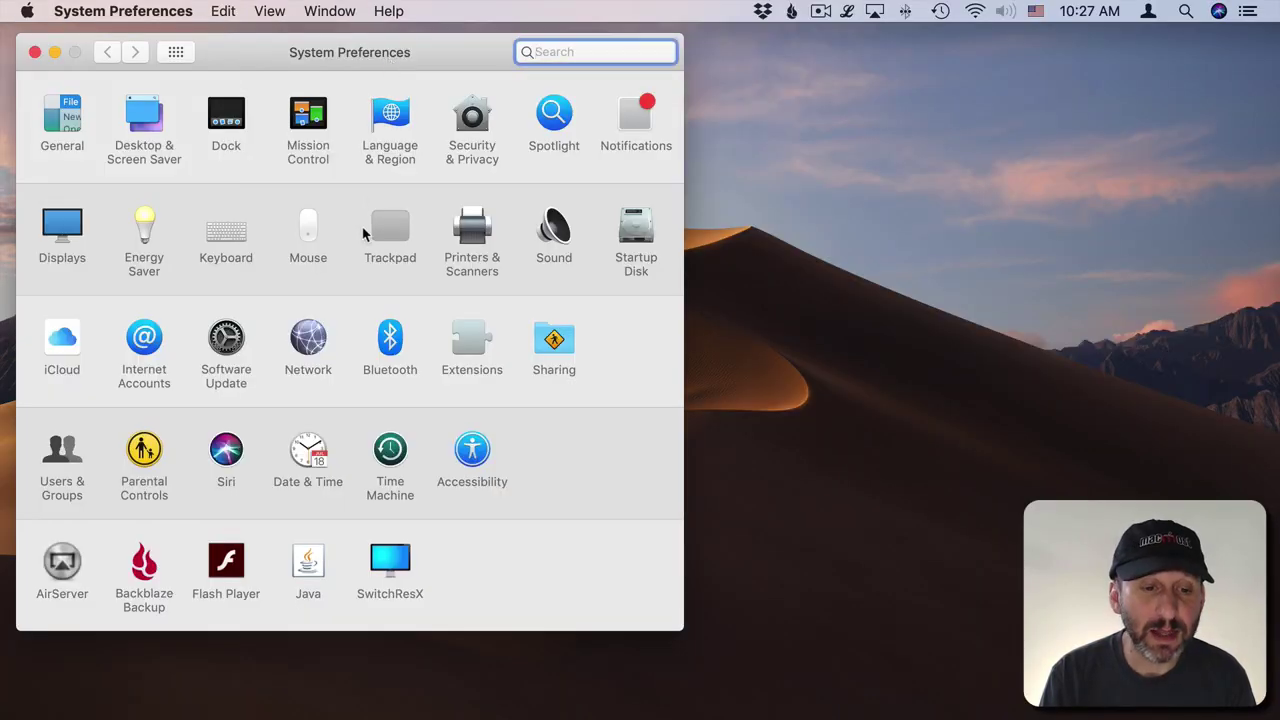
left_click(220, 237)
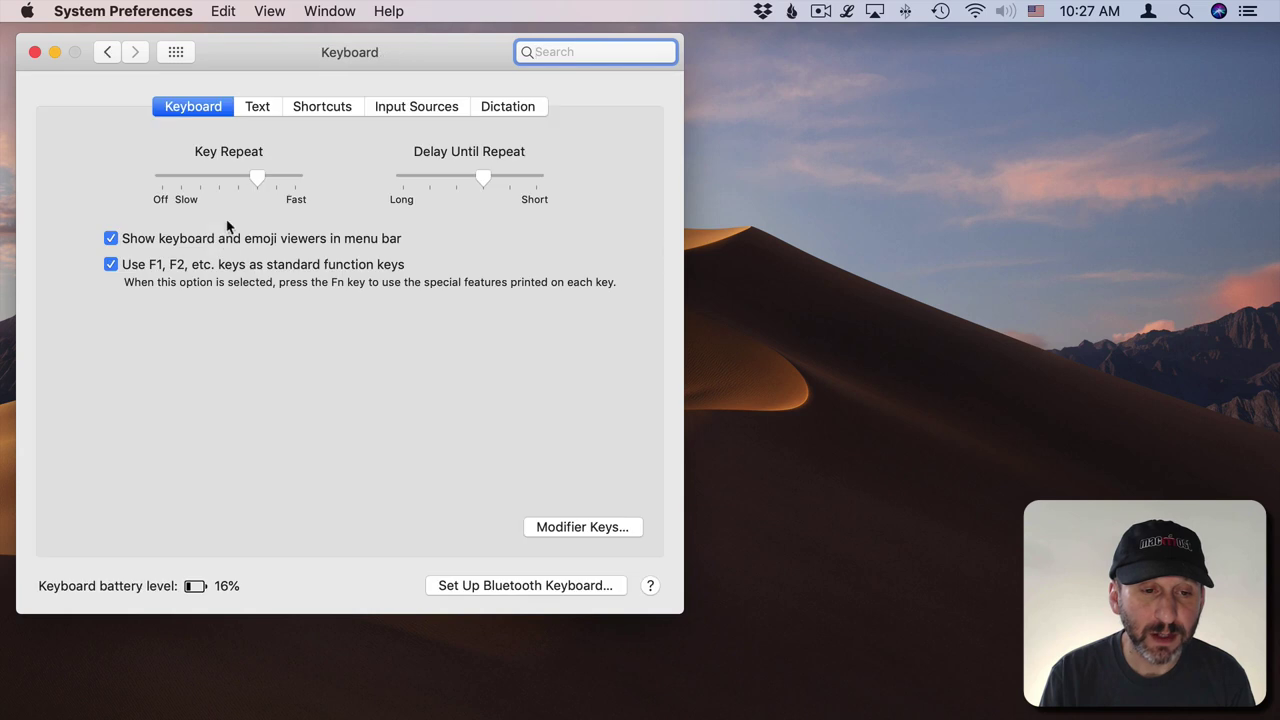
left_click(319, 108)
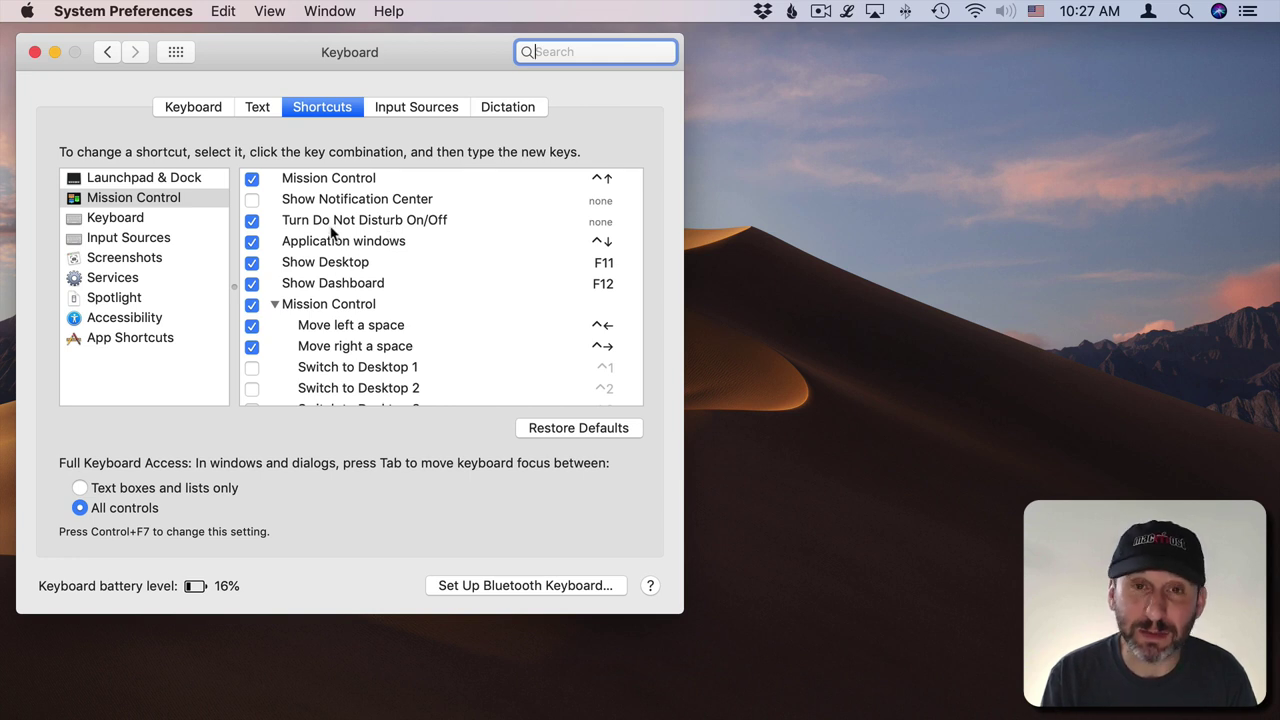
Step: Open the Mission Control preferences and examine the keys offered for the Mission Control shortcut
left_click(182, 53)
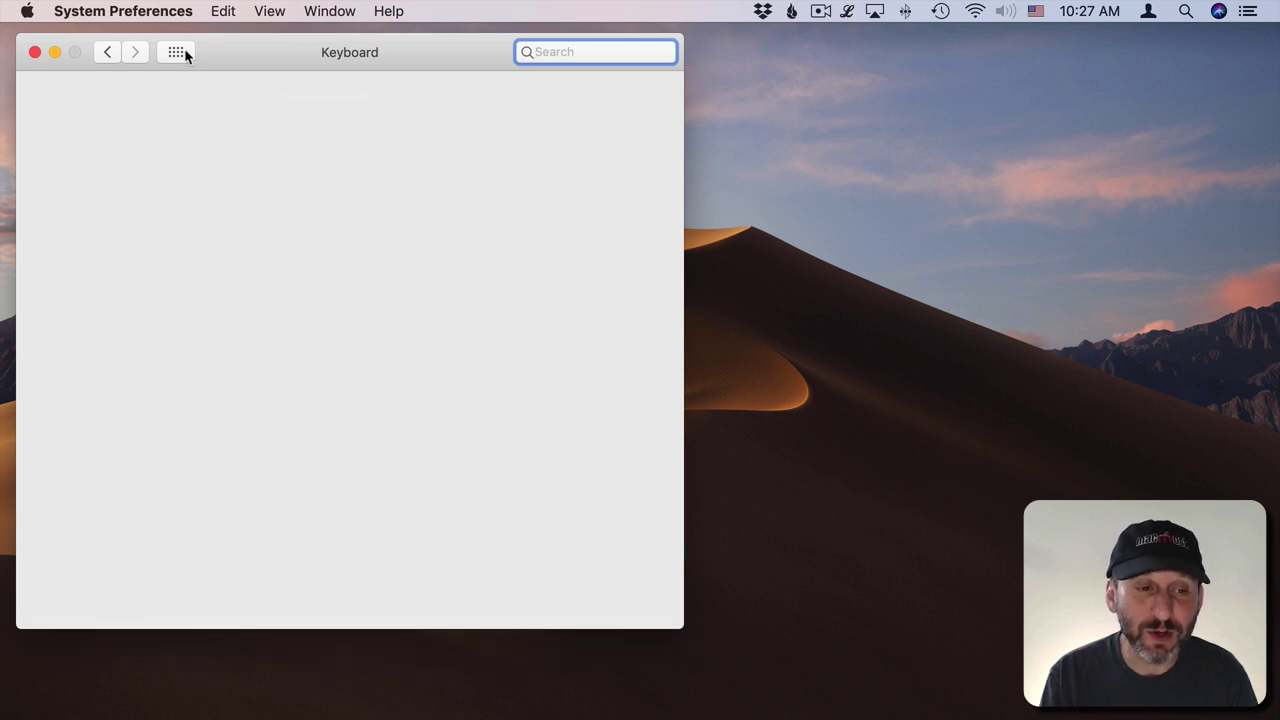
left_click(306, 128)
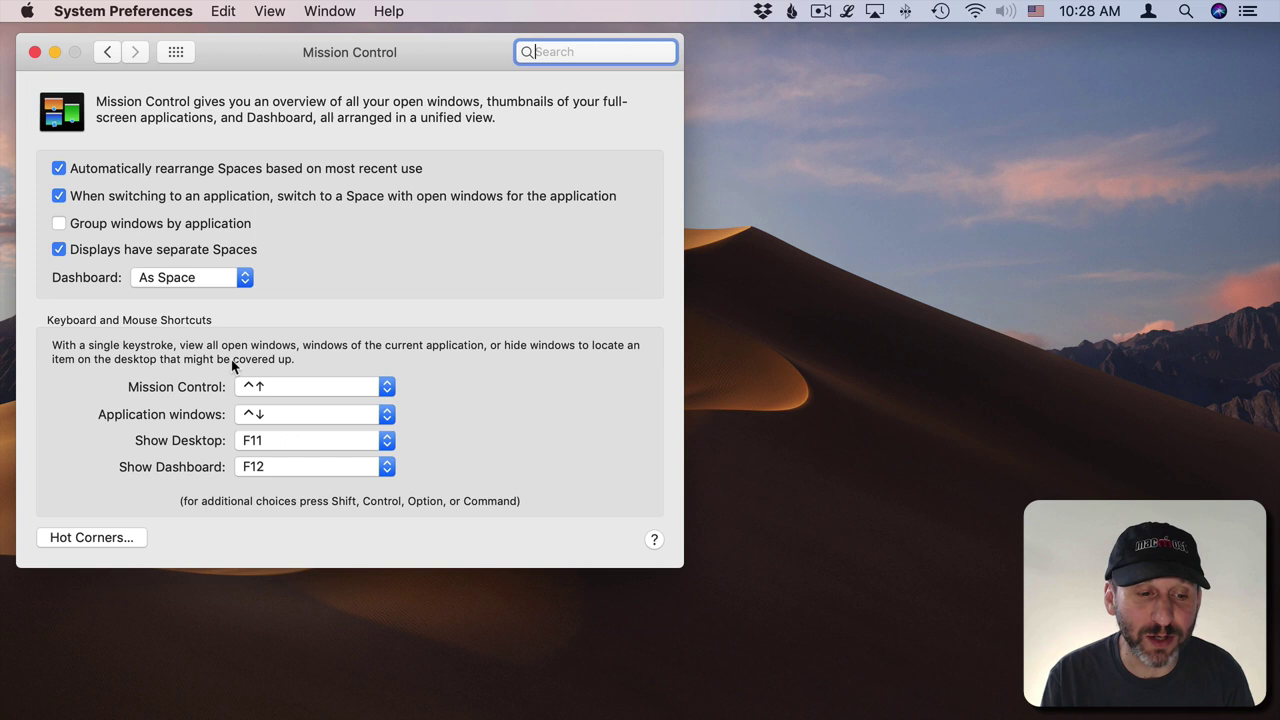
left_click(288, 392)
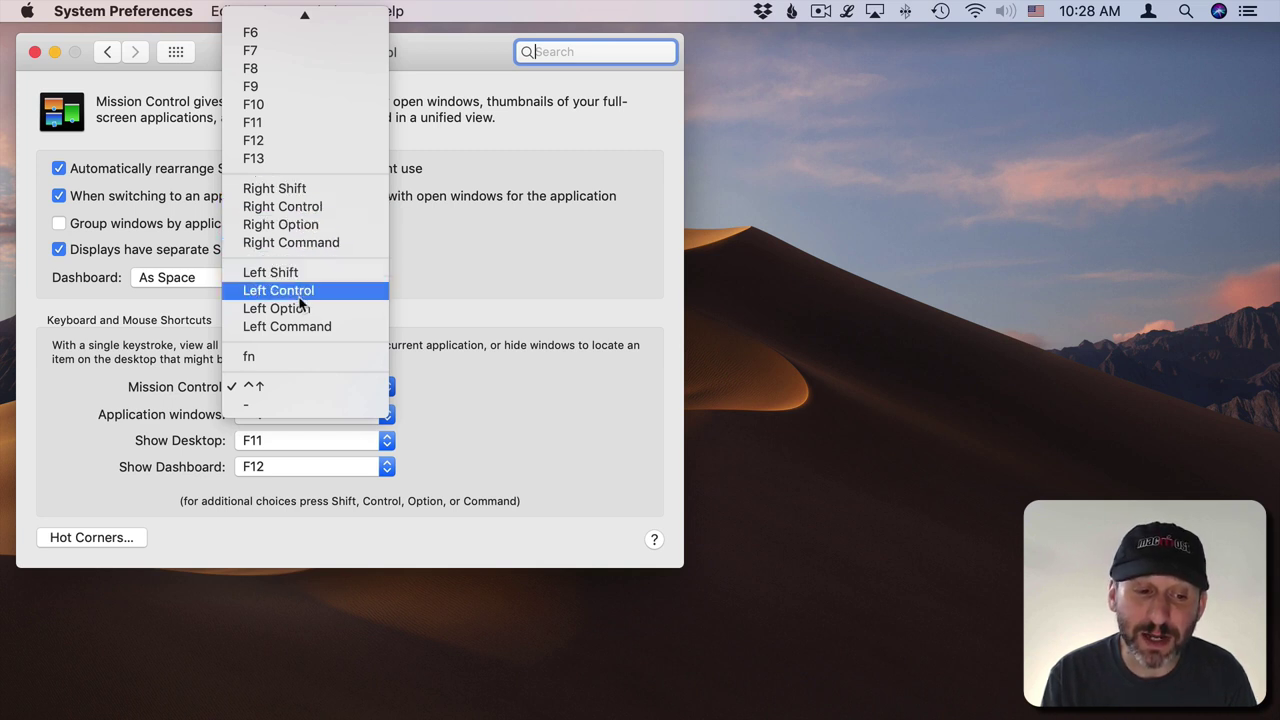
left_click(157, 210)
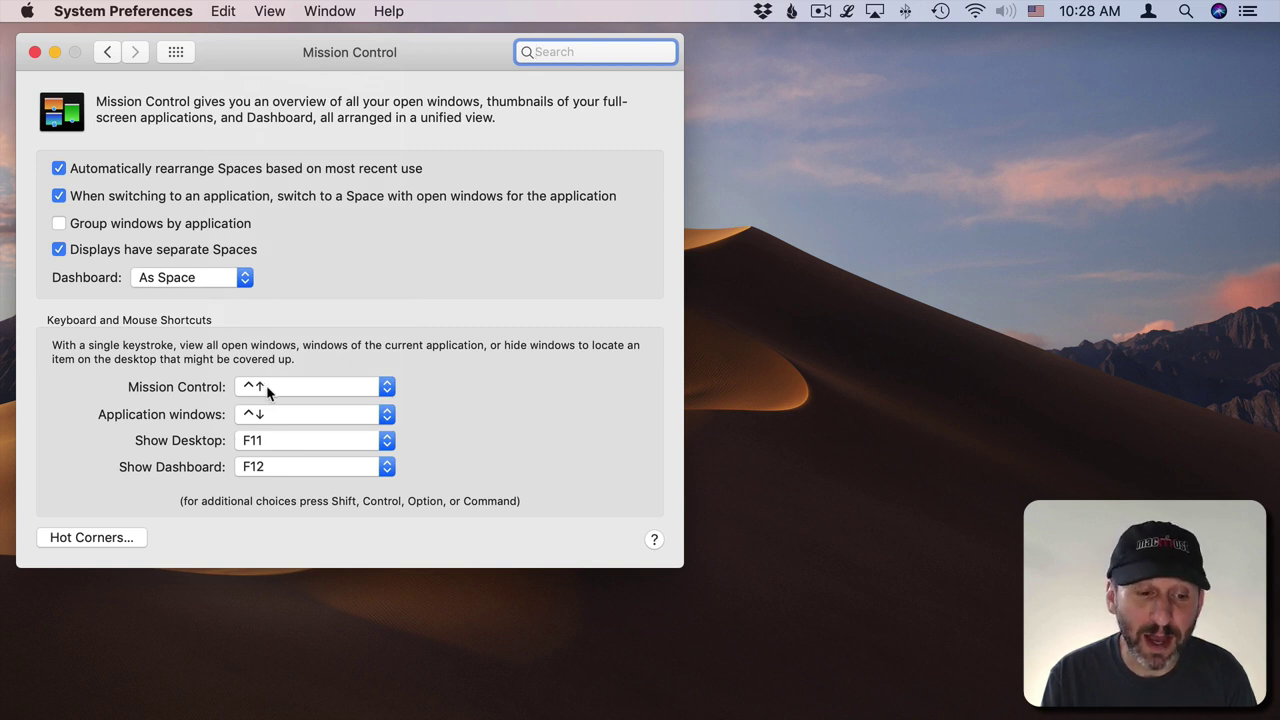
Step: Assign Right Shift as the Mission Control shortcut and test it by showing and hiding Mission Control twice
left_click(267, 393)
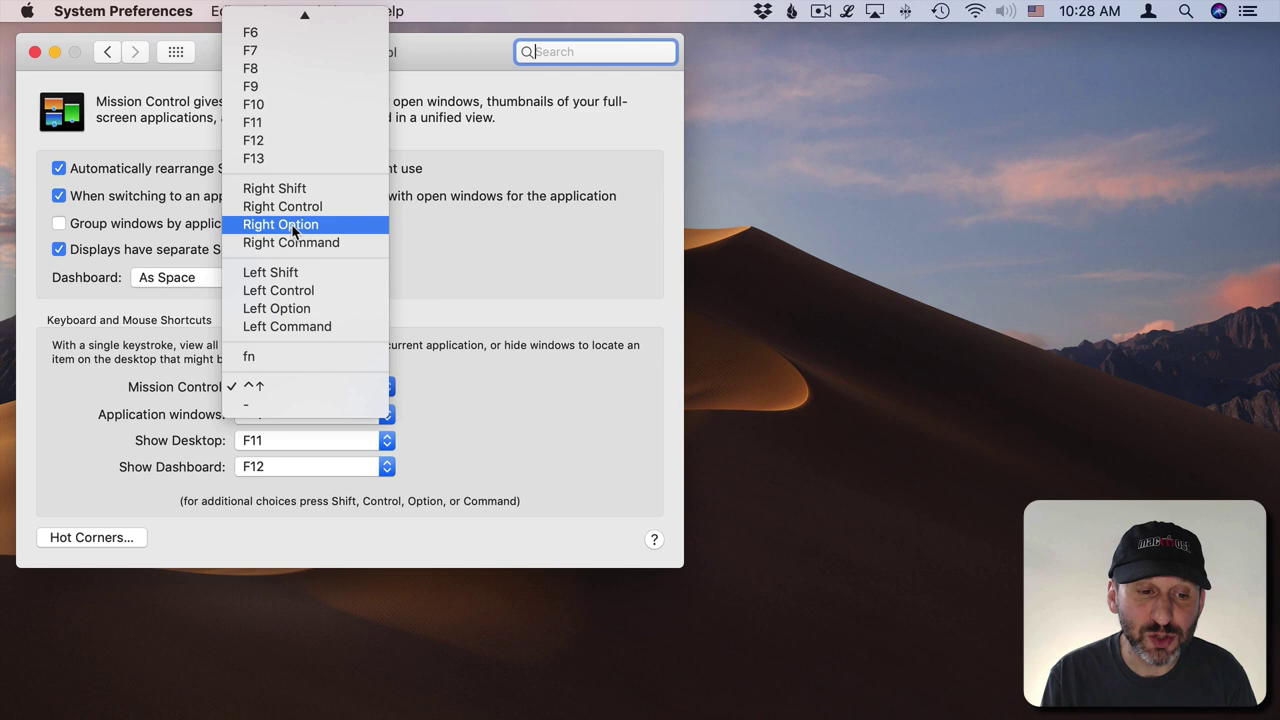
left_click(274, 189)
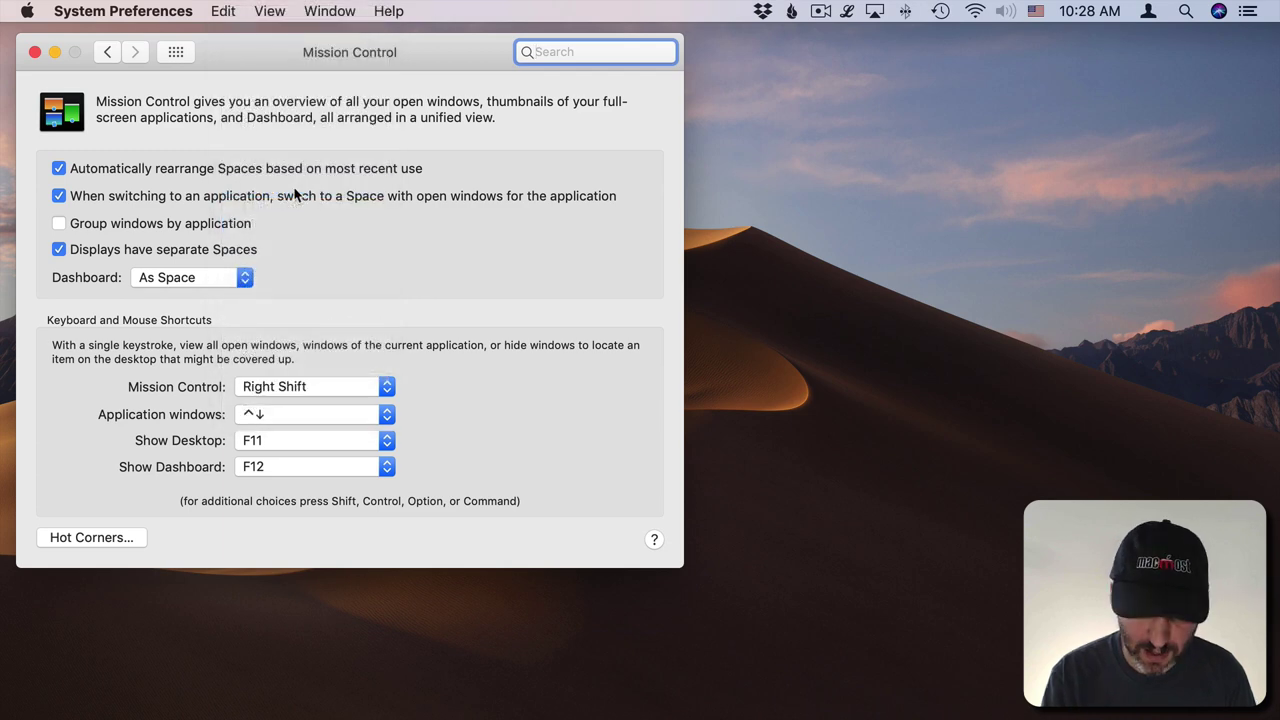
key("Shift_R")
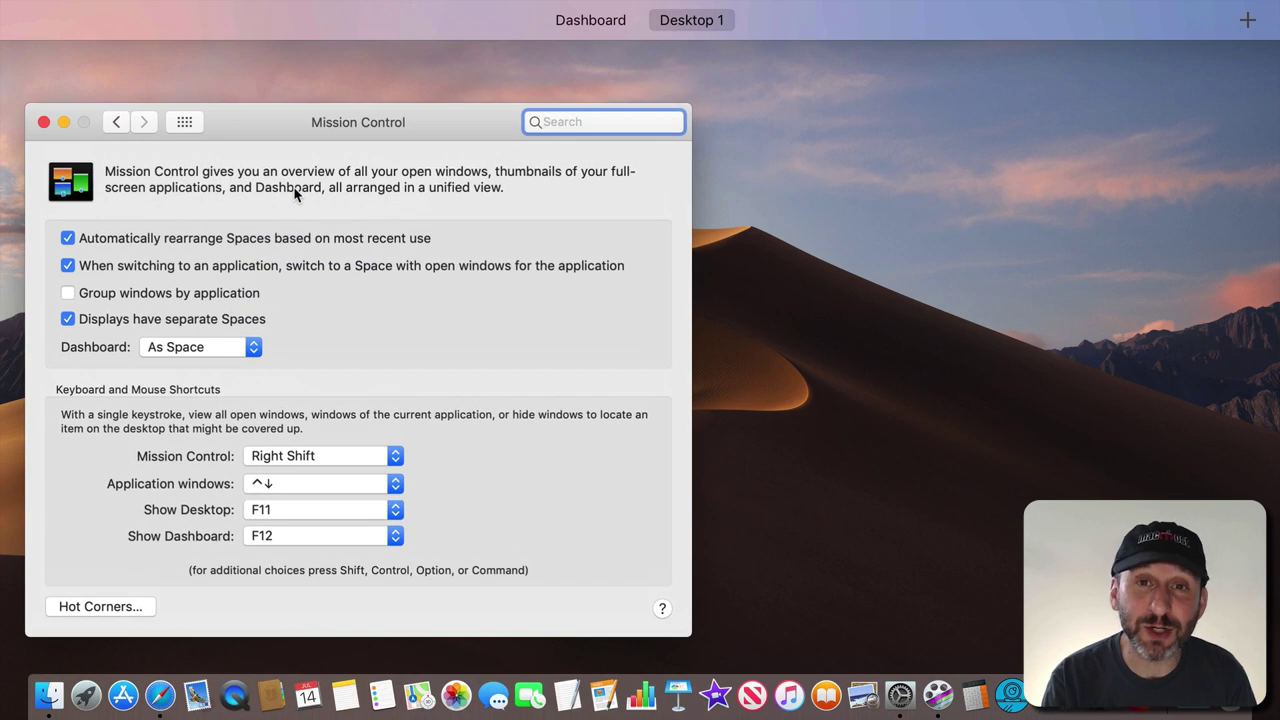
key("Shift_R")
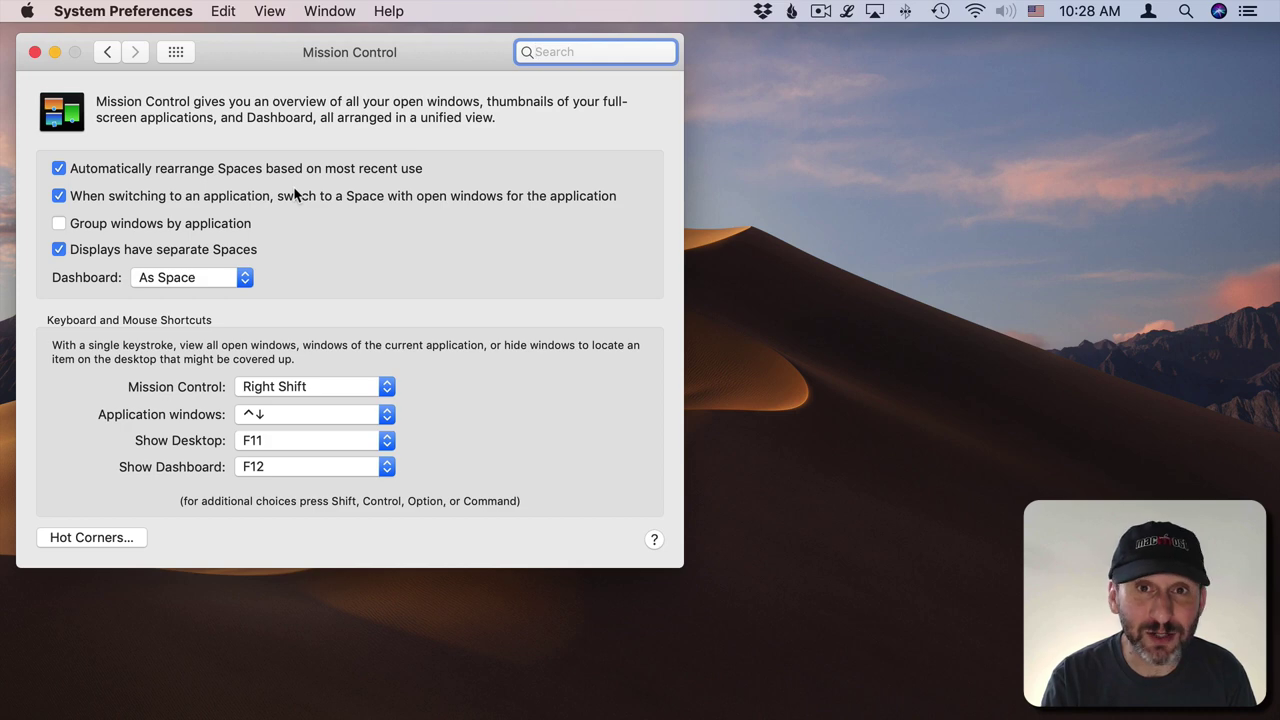
key("Shift_R")
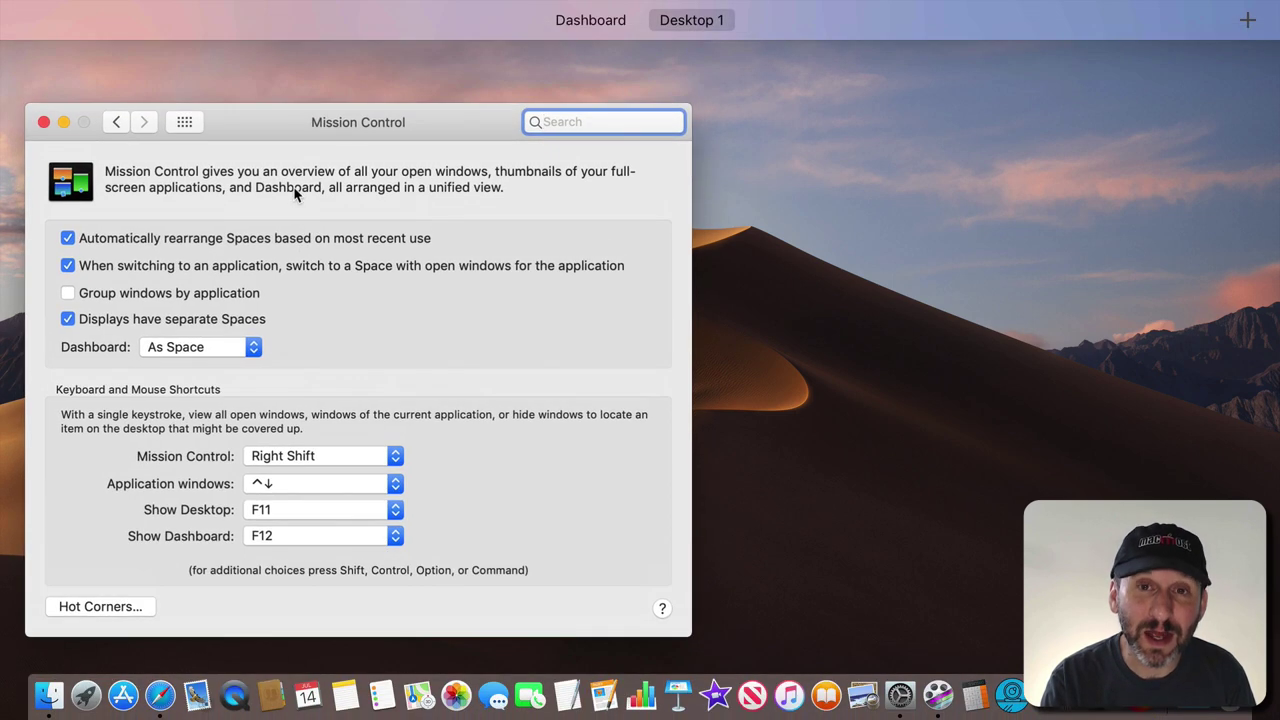
key("Shift_R")
Step: Set the Mission Control shortcut back to Control–Up Arrow
left_click(300, 386)
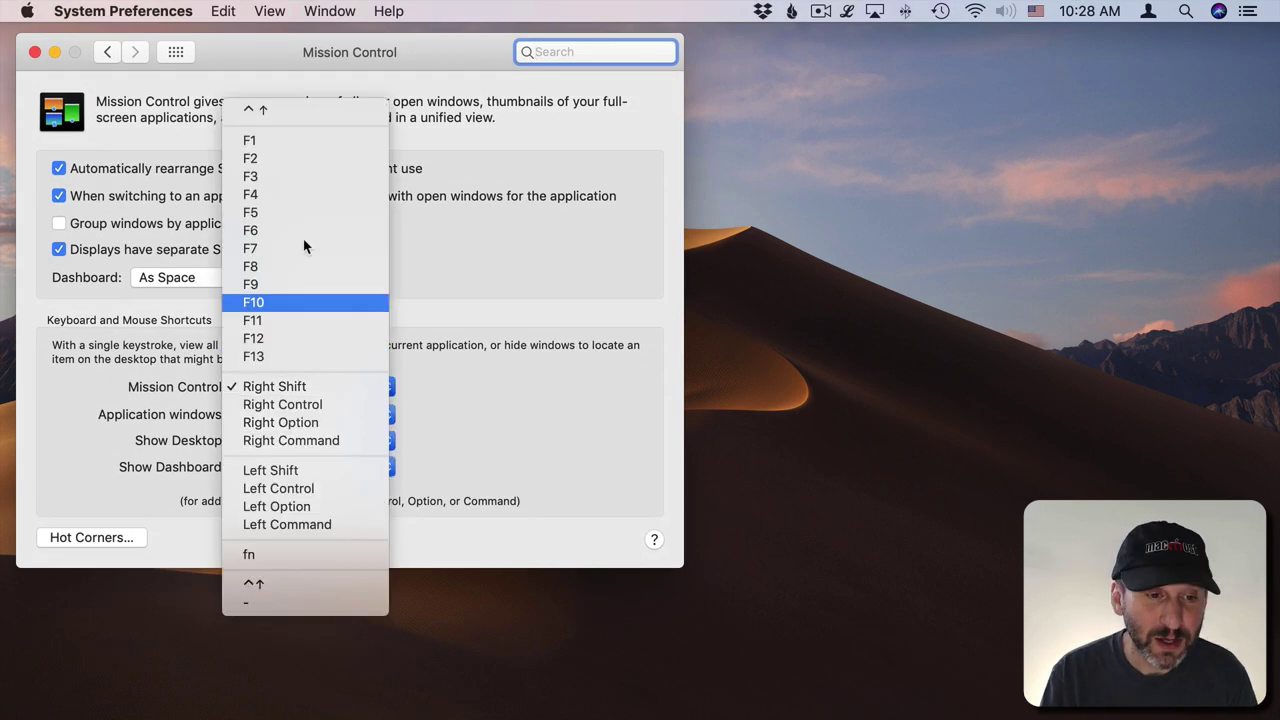
left_click(276, 116)
Step: Examine the keys offered for the Application windows, Show Desktop and remaining Mission Control shortcuts, leaving without a selection
left_click(322, 414)
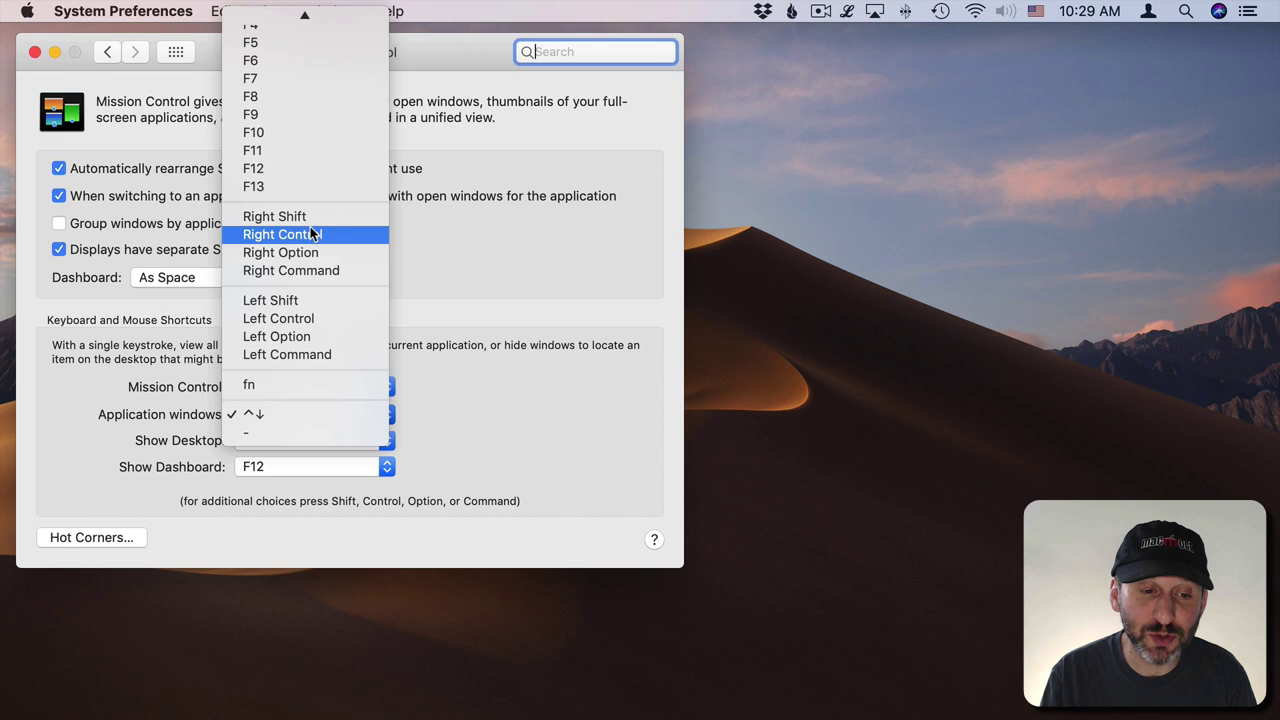
left_click(435, 257)
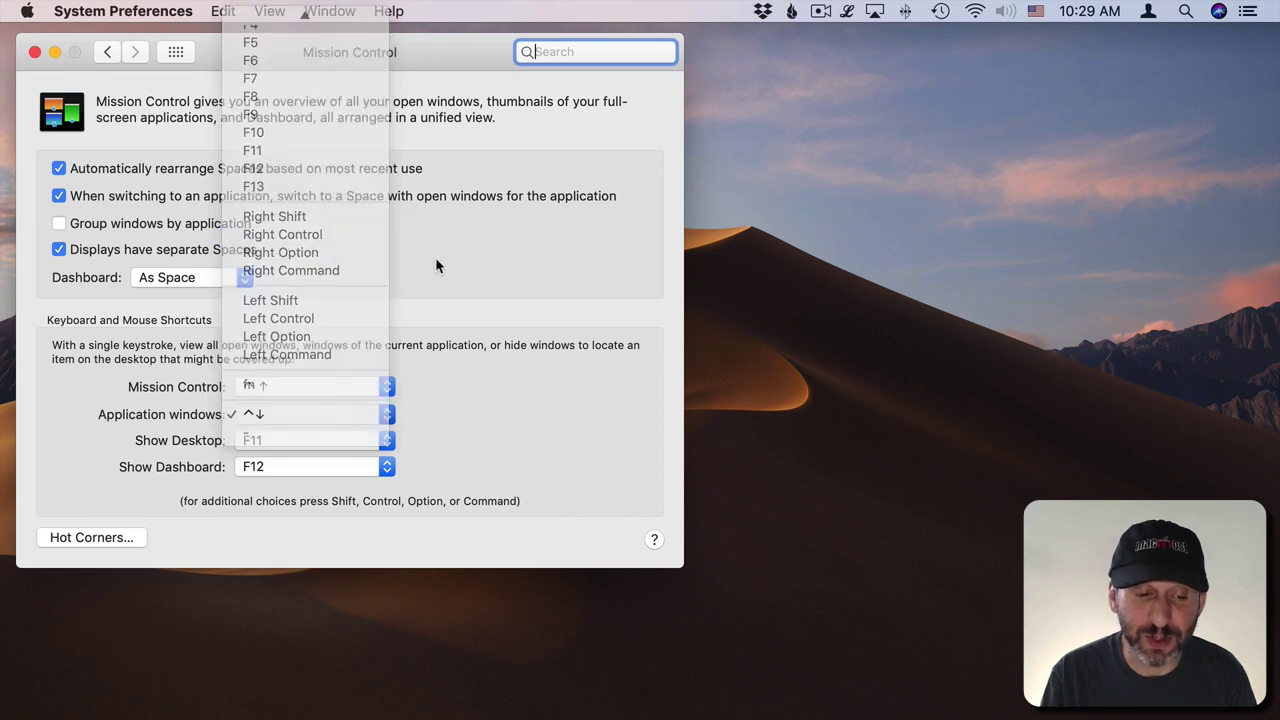
left_click(320, 446)
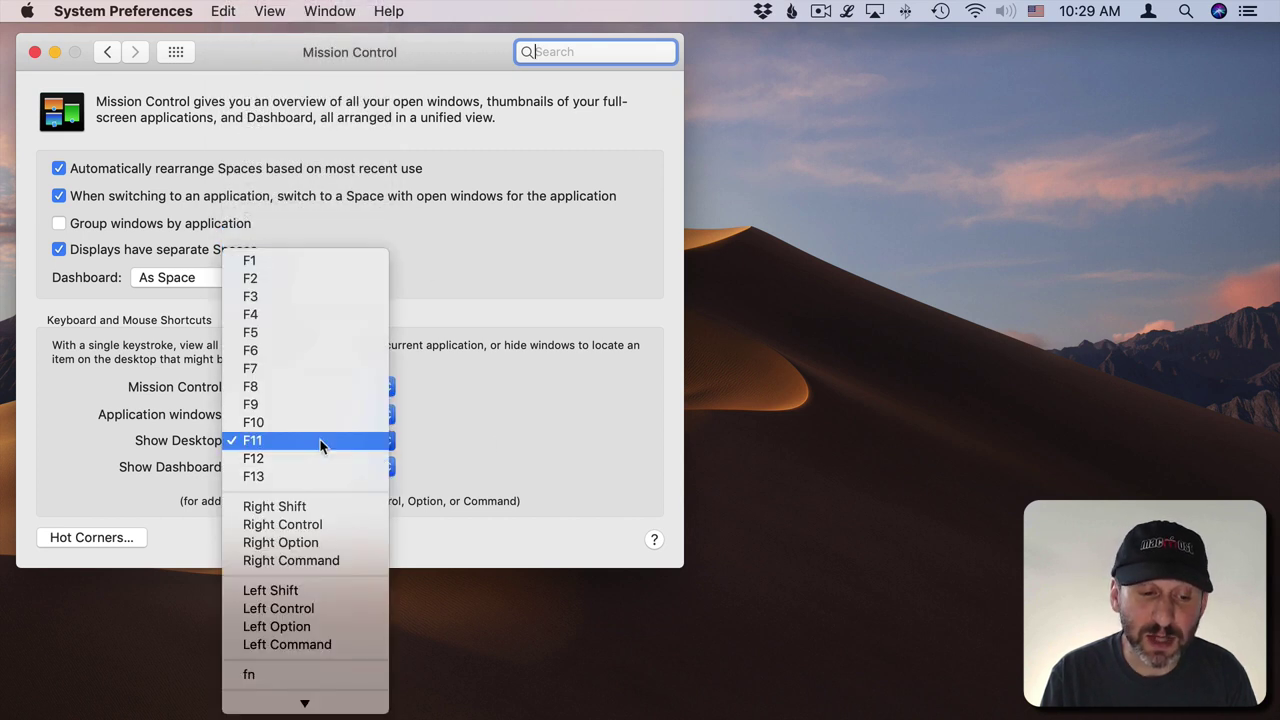
left_click(541, 436)
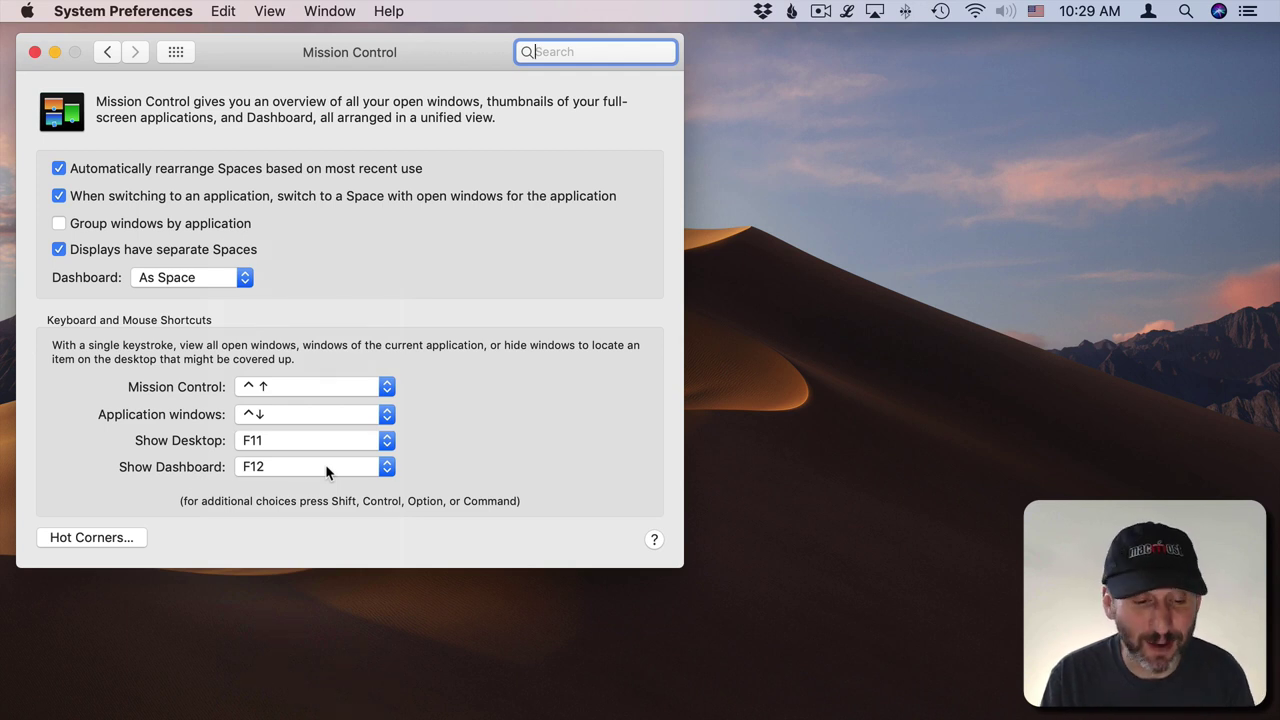
left_click(328, 468)
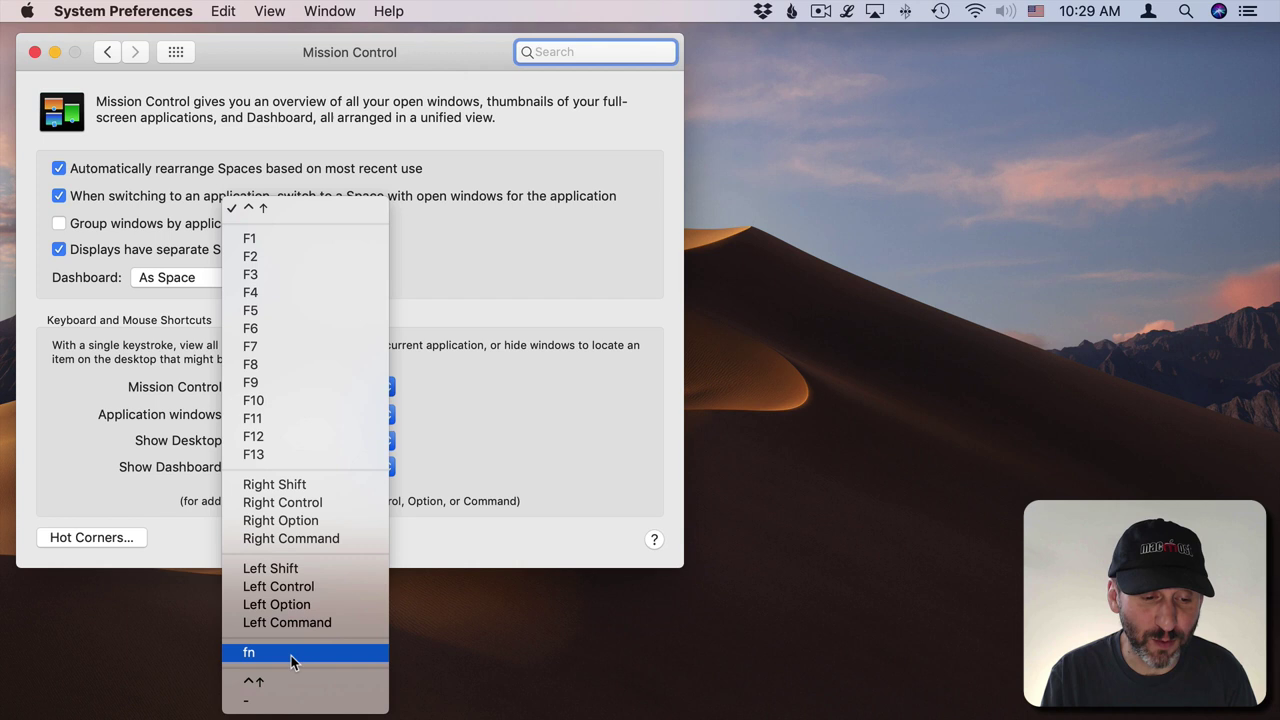
left_click(575, 401)
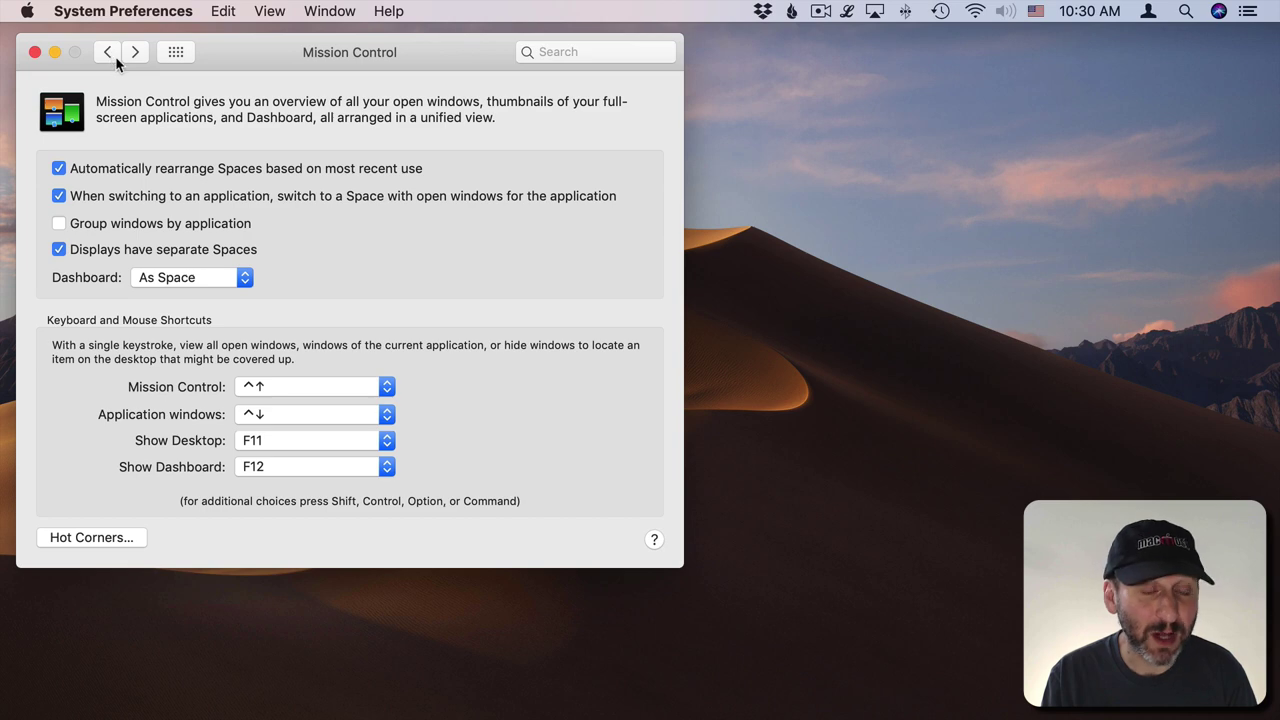
Step: Return to the general Keyboard preferences and open the Modifier Keys settings
left_click(176, 52)
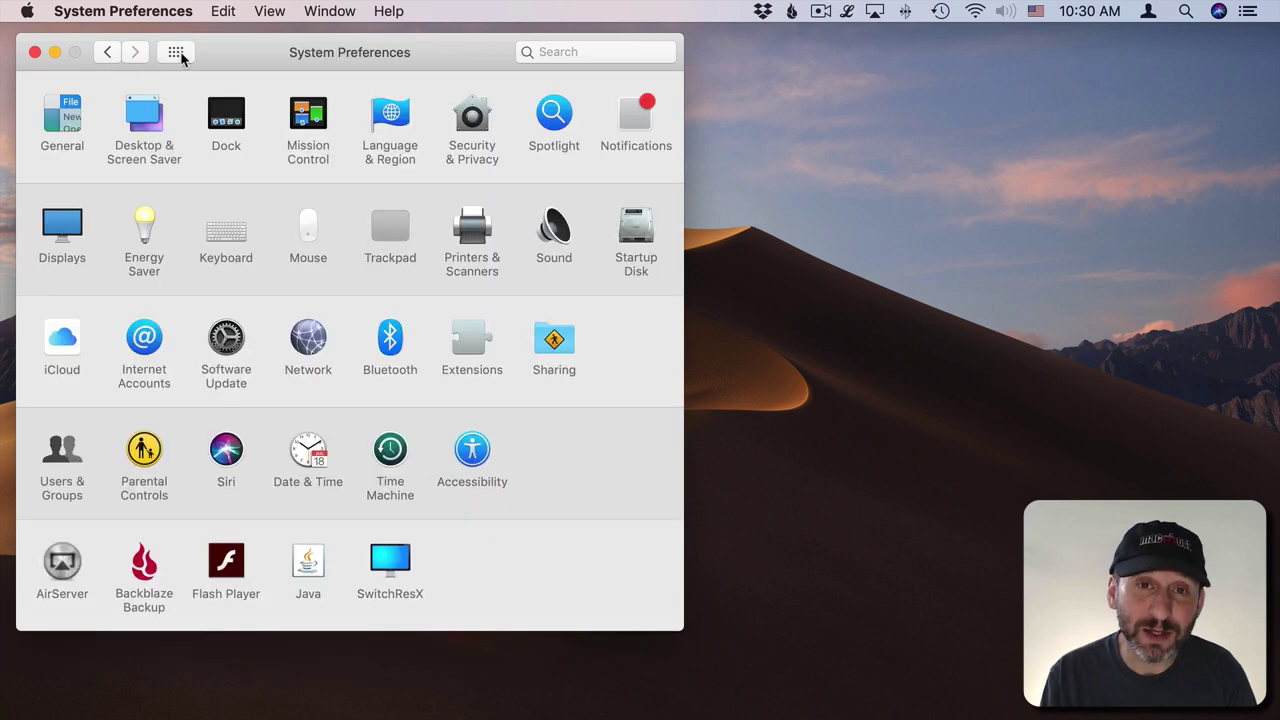
left_click(236, 232)
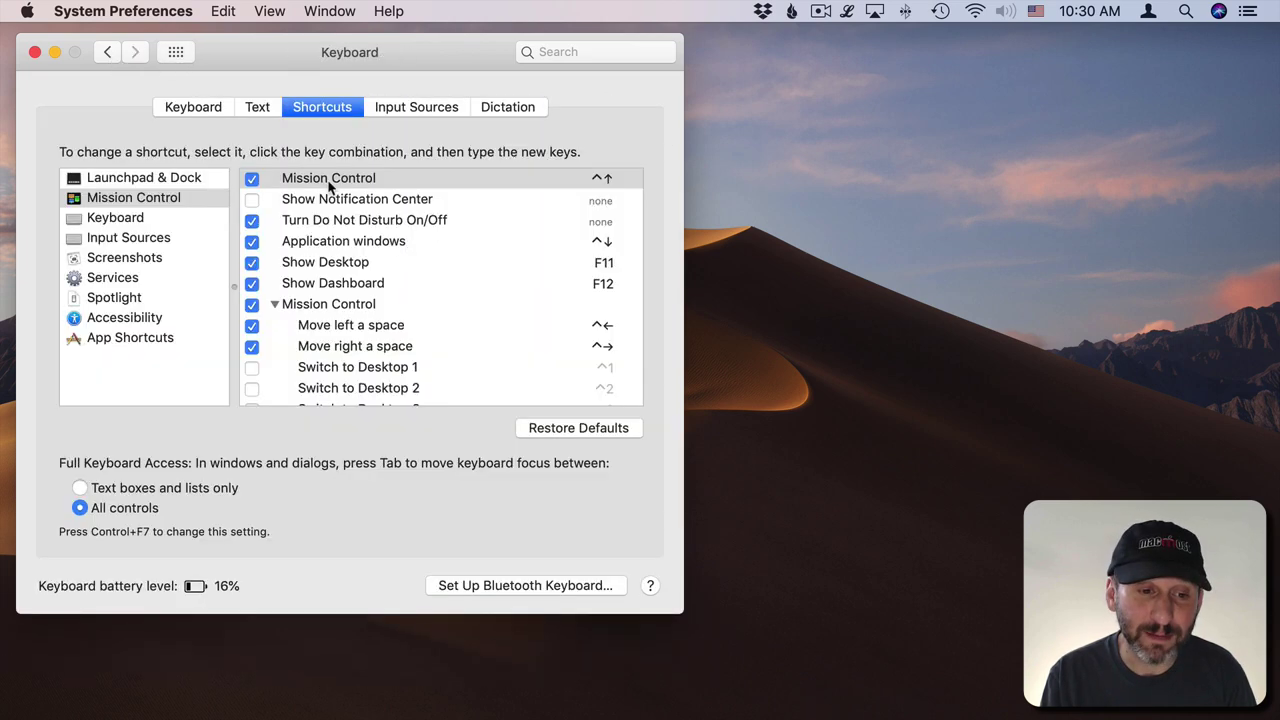
left_click(208, 108)
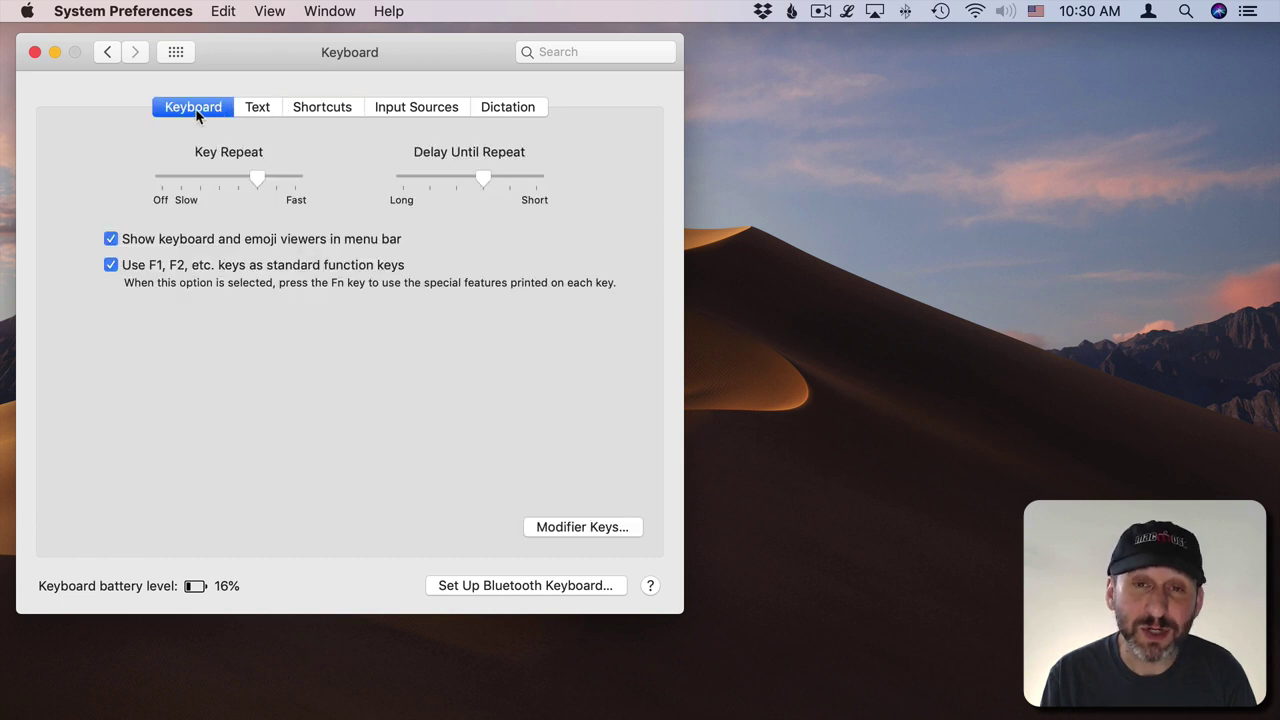
left_click(553, 530)
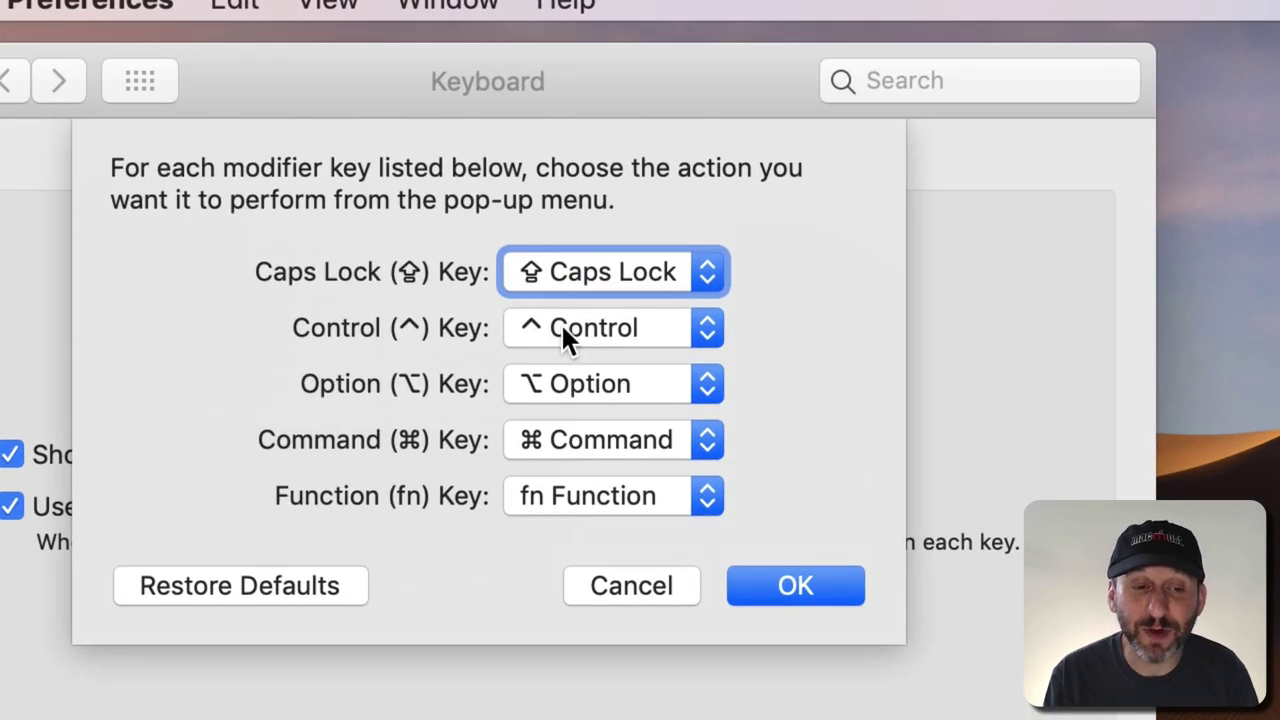
Step: Examine the replacement actions offered for the Control, Command and Caps Lock modifier keys
left_click(578, 330)
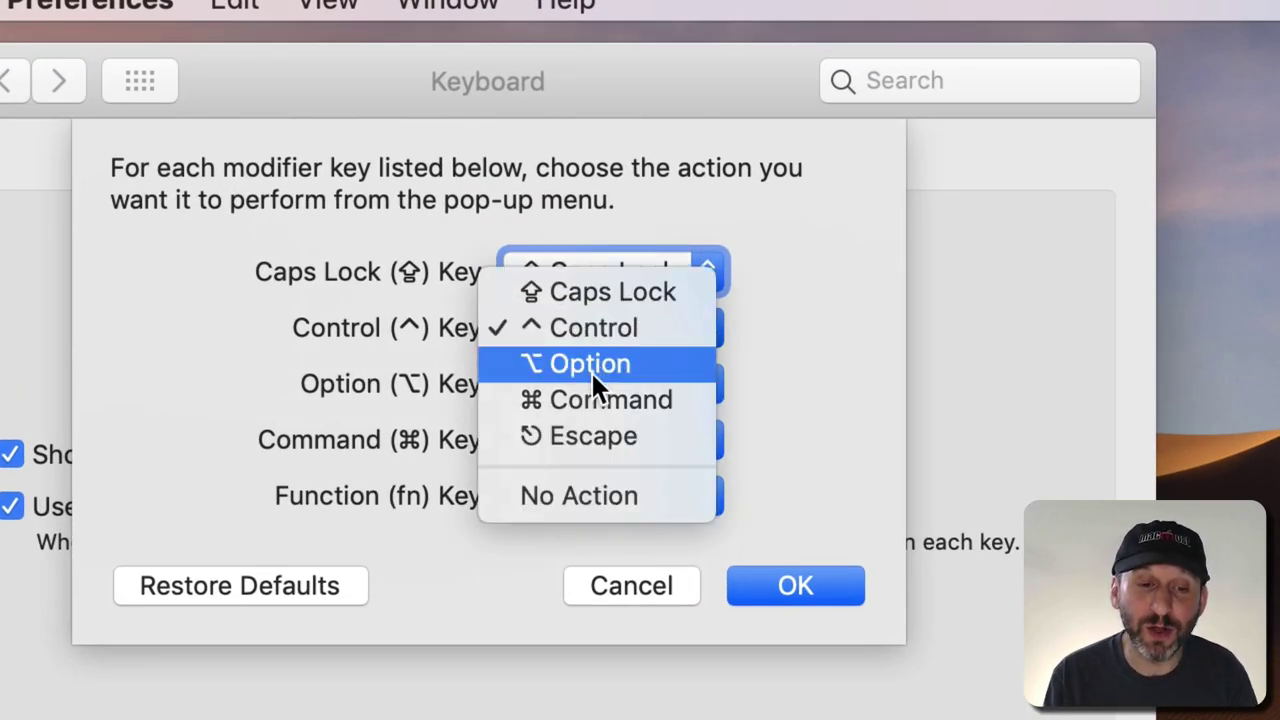
left_click(600, 291)
left_click(600, 441)
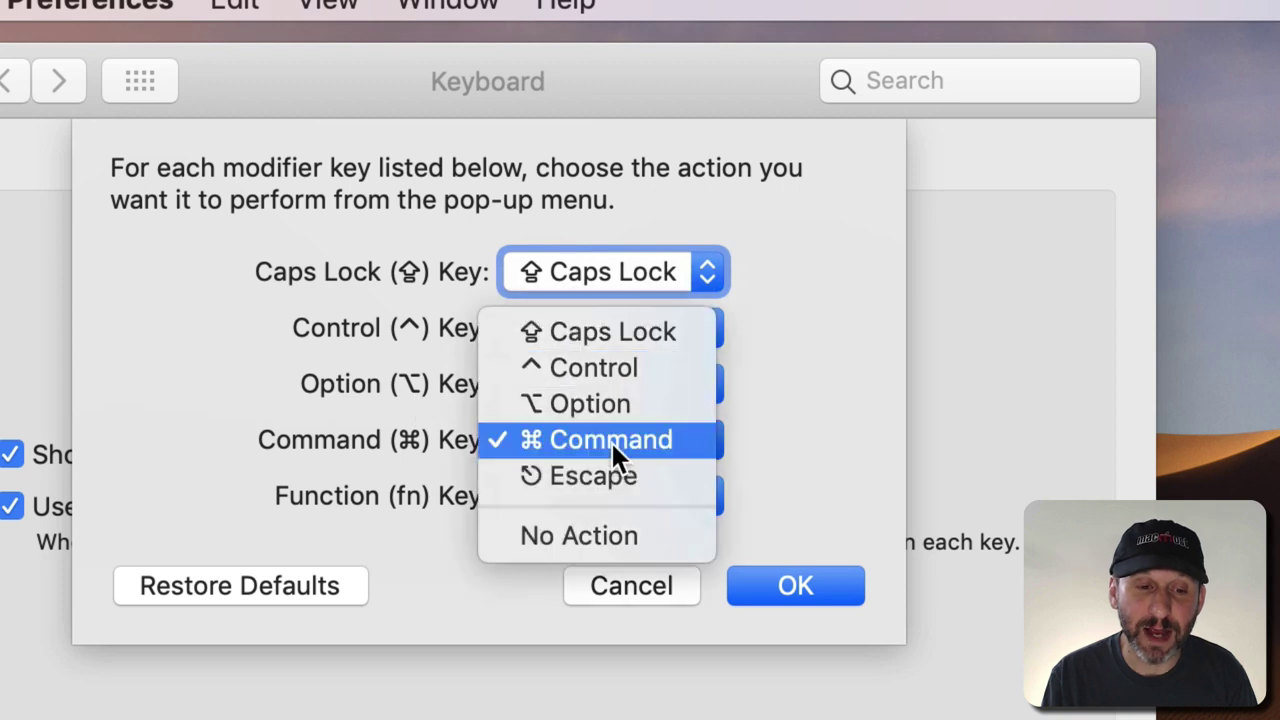
left_click(336, 364)
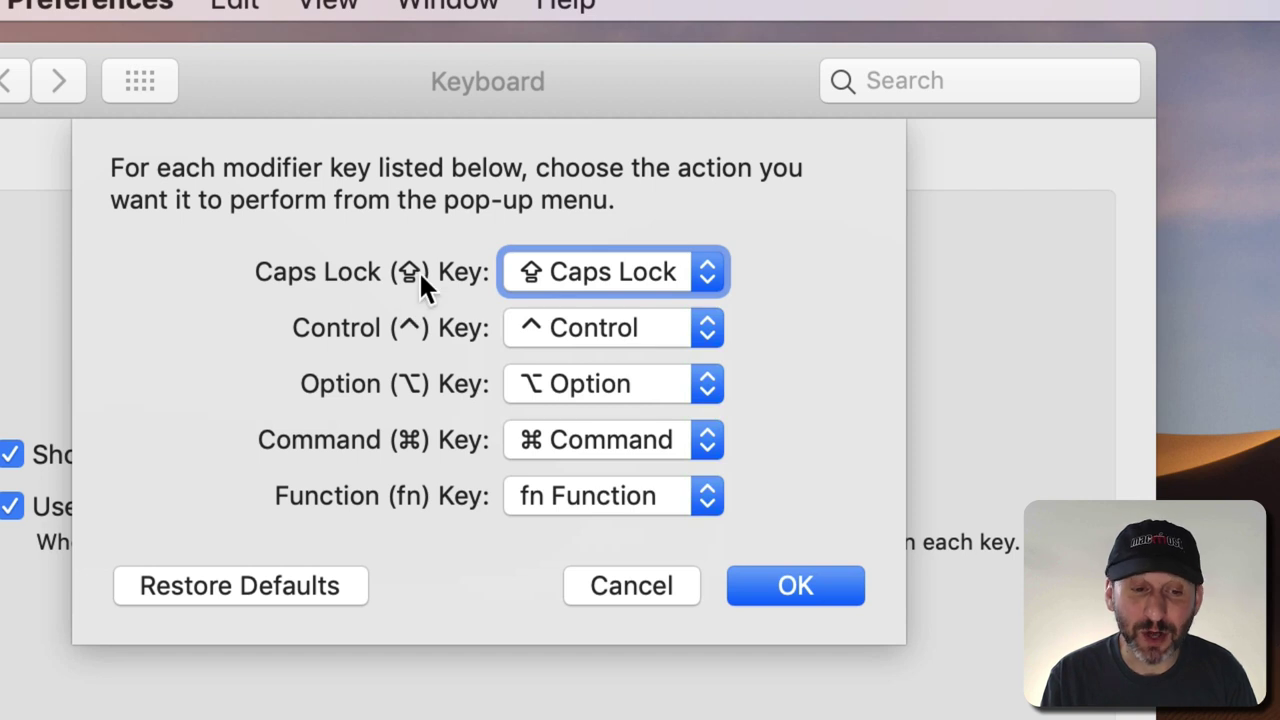
left_click(610, 272)
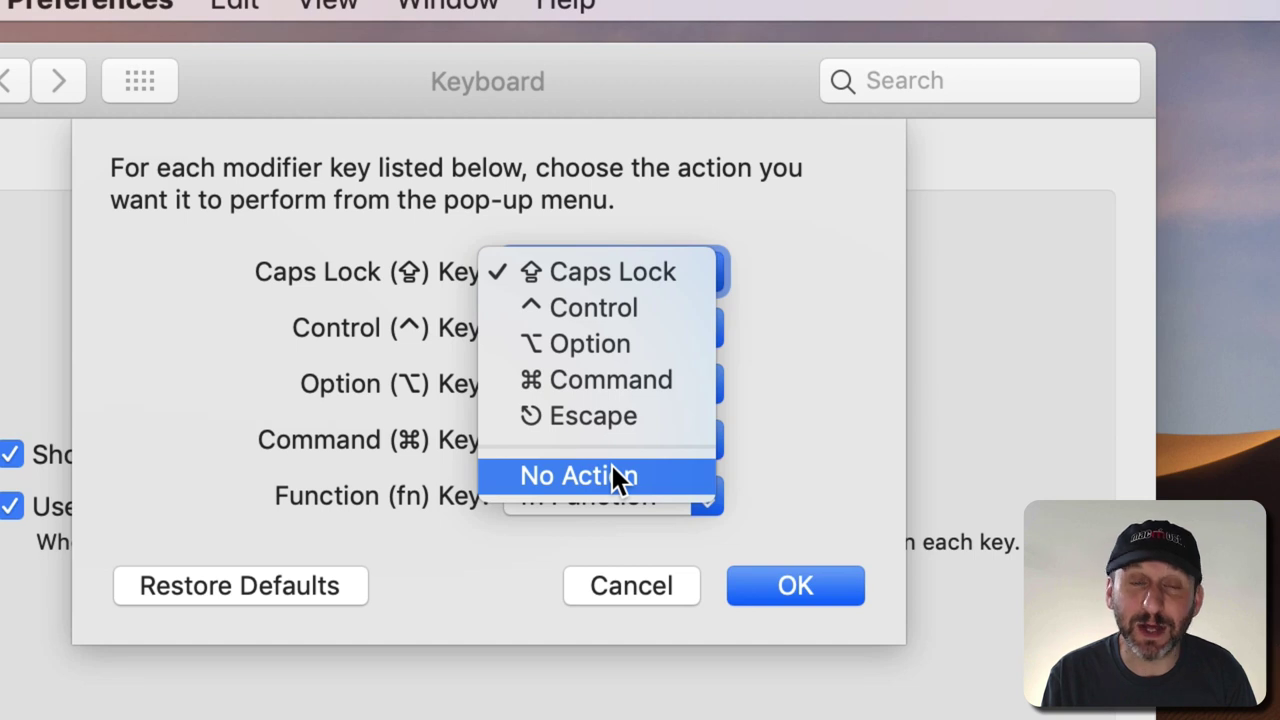
left_click(893, 430)
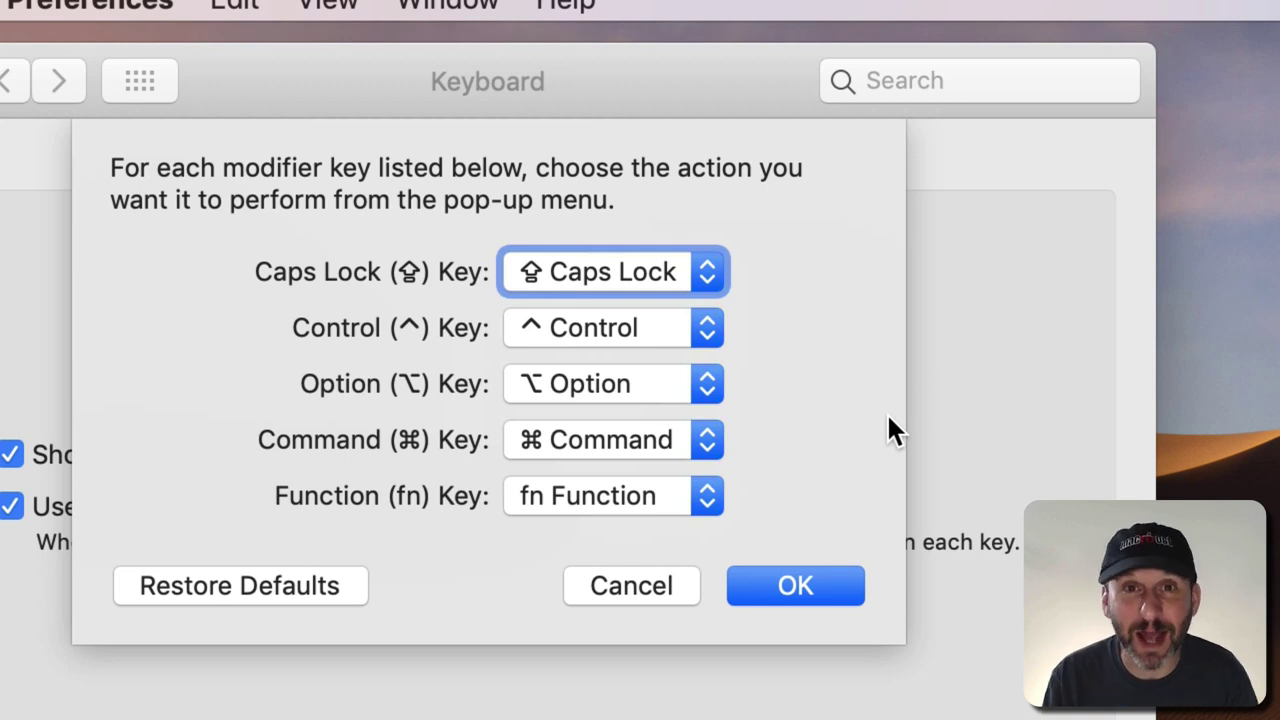
left_click(600, 275)
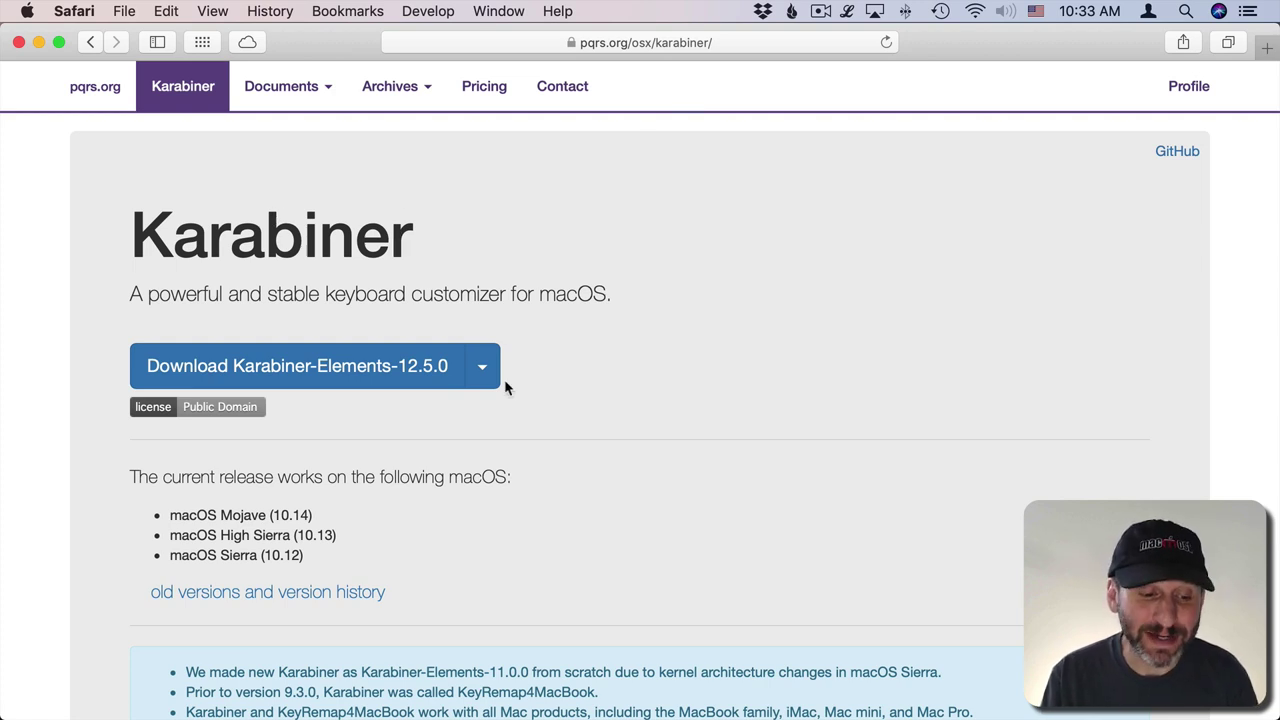
Step: Look through the Karabiner page at pqrs.org/osx/karabiner in Safari, including its installation instructions, and return to its download section
scroll(504, 379, "down", 10)
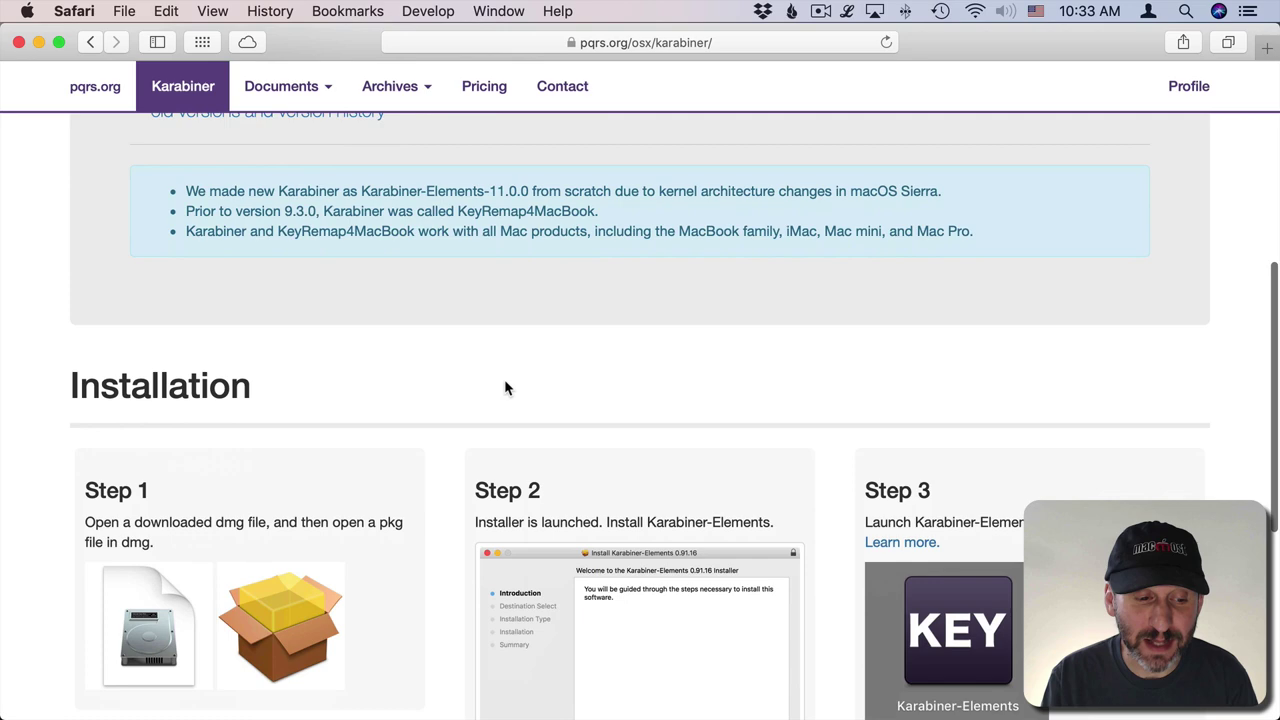
scroll(504, 388, "down", 1)
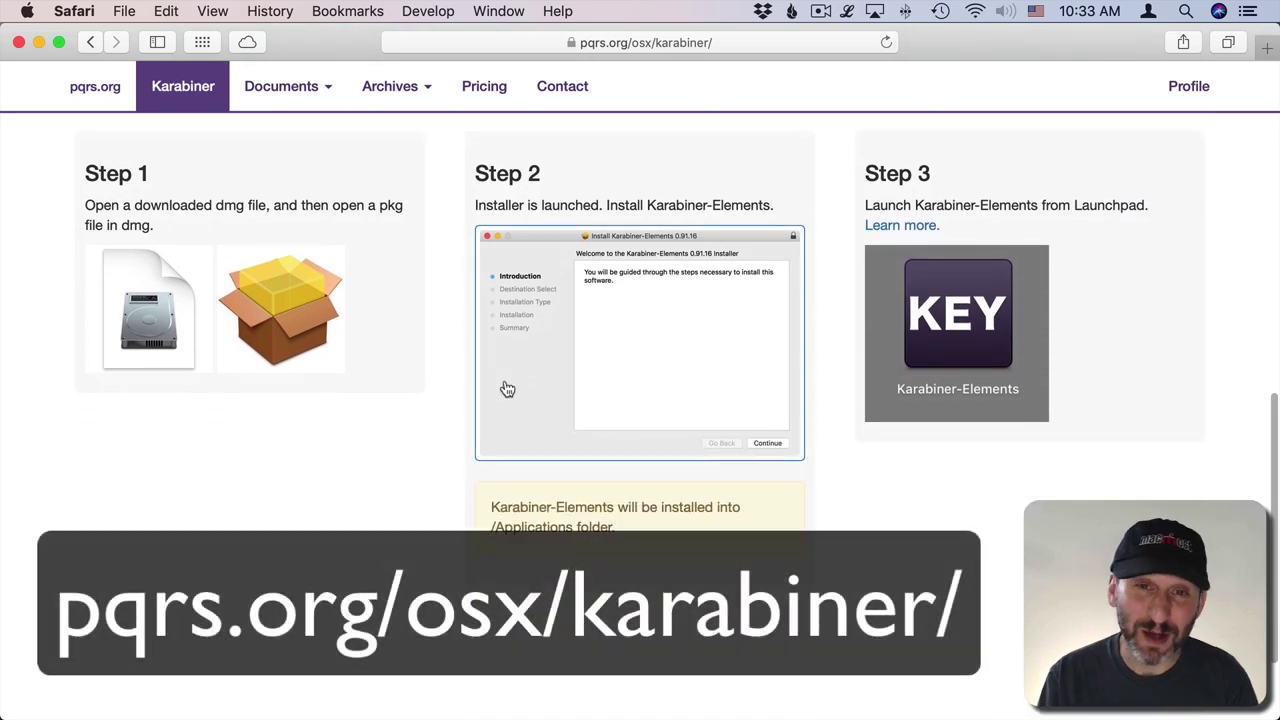
scroll(507, 388, "down", 4)
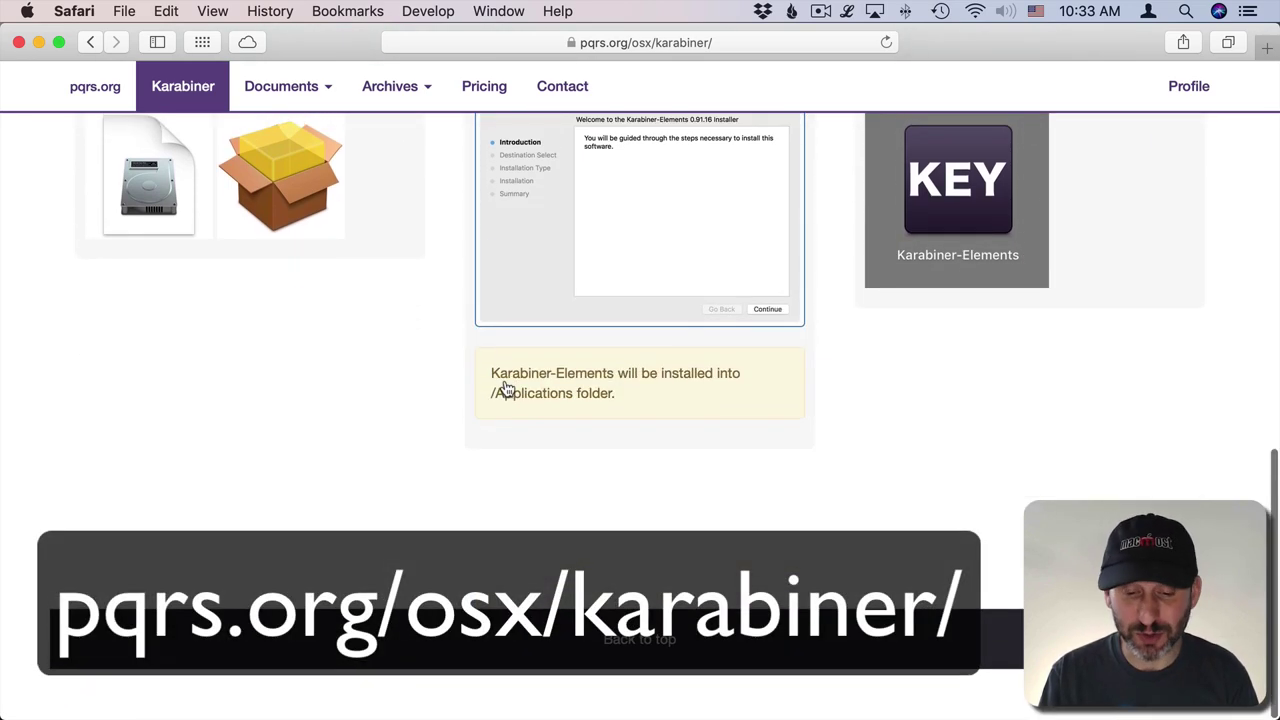
scroll(505, 381, "up", 15)
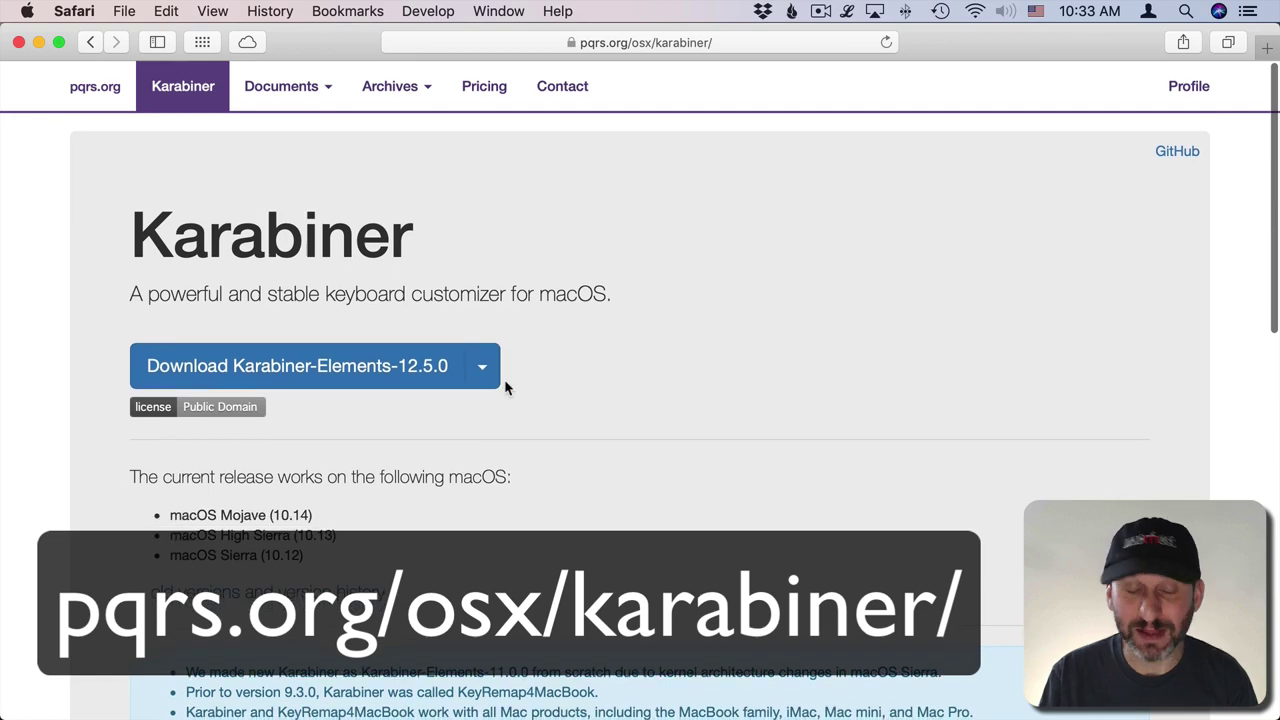